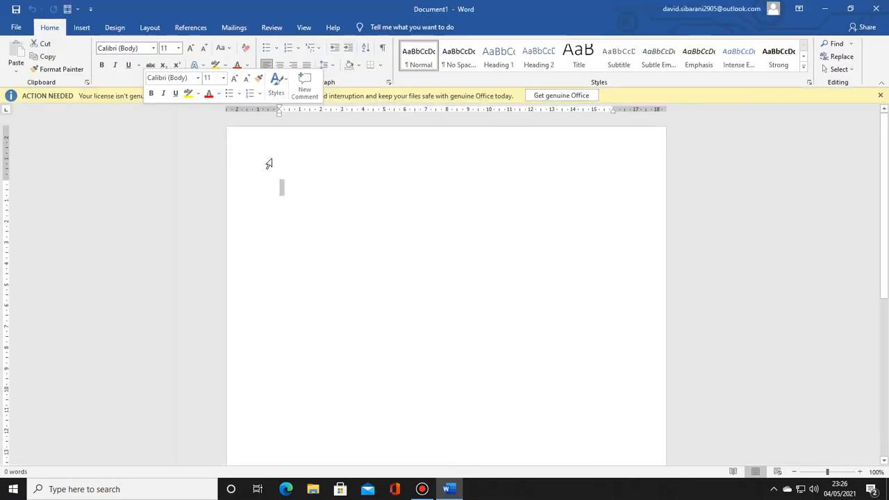
Step: Create a new blank document and dismiss the licence notice
click(294, 159)
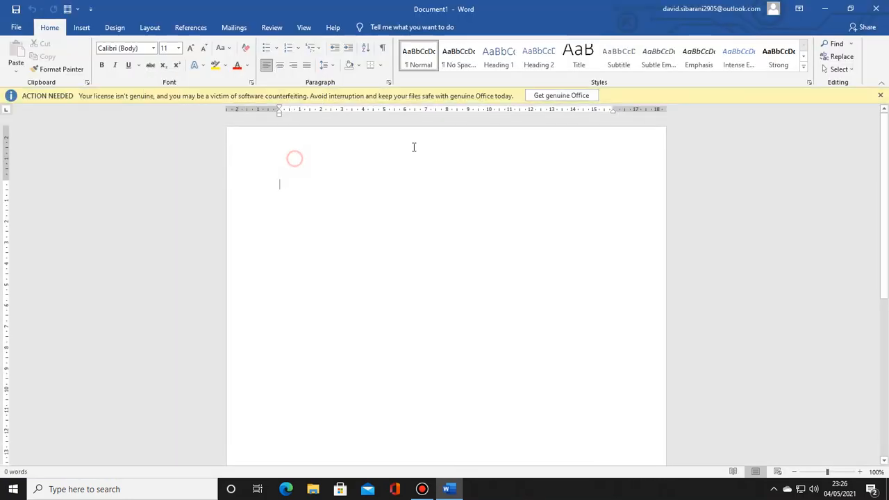
click(880, 95)
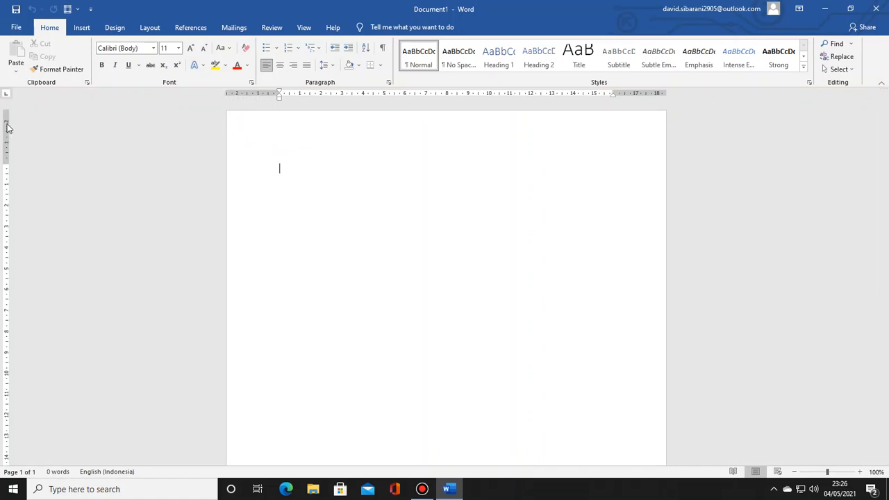
Step: Set the page margins to 2 cm top, 3 cm left, 2 cm bottom and 2 cm right
click(150, 28)
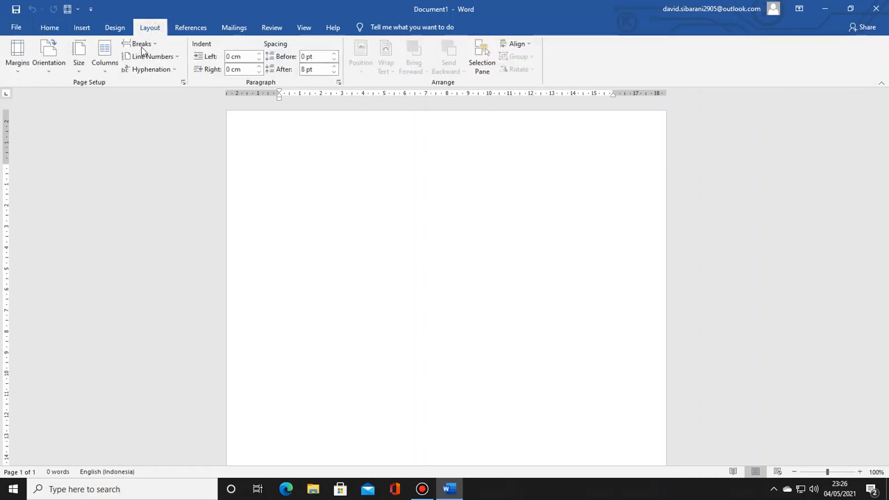
click(183, 83)
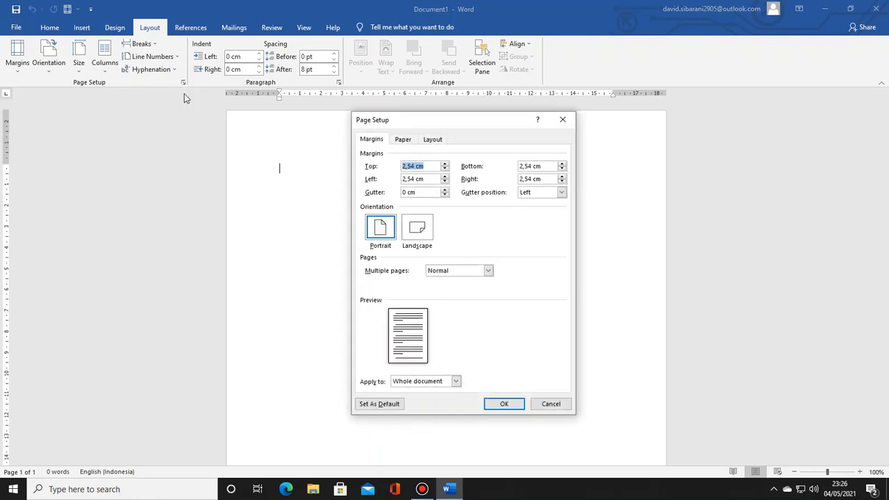
drag(414, 166, 393, 170)
text(2)
double_click(415, 179)
text(3)
drag(531, 166, 516, 178)
text(22)
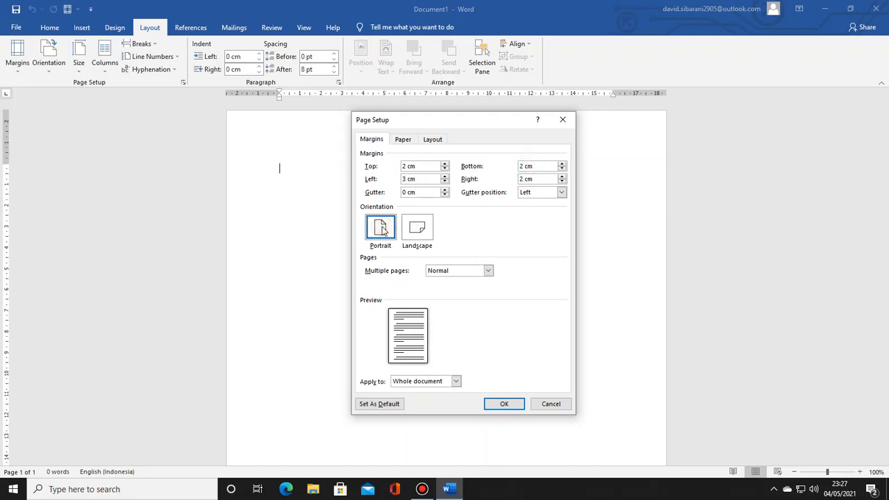
Step: Set the paper size of the whole document to Legal and apply the page setup
click(406, 140)
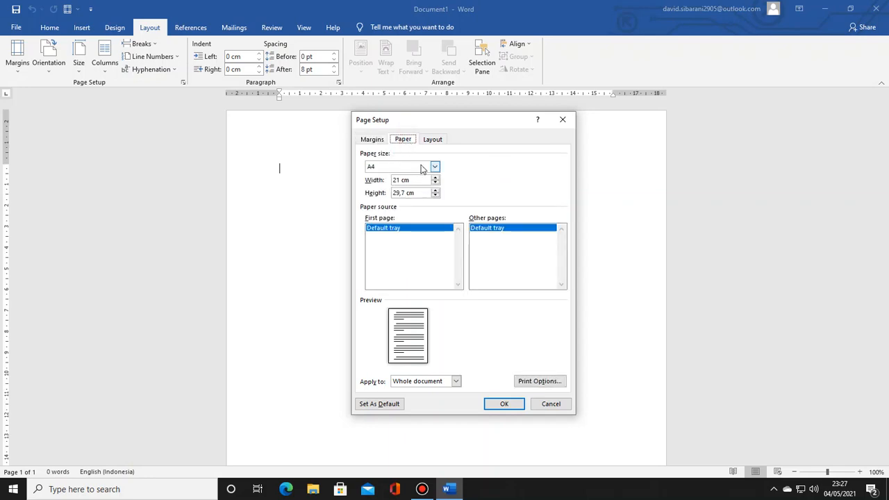
click(435, 167)
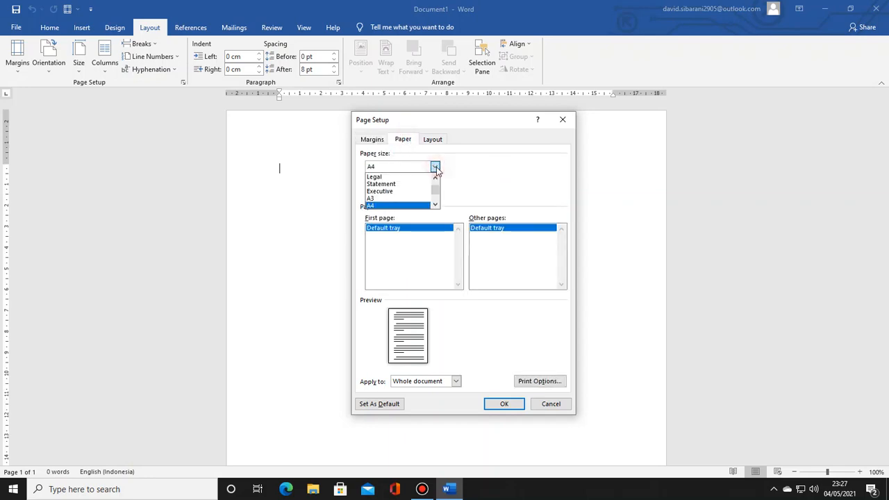
click(380, 178)
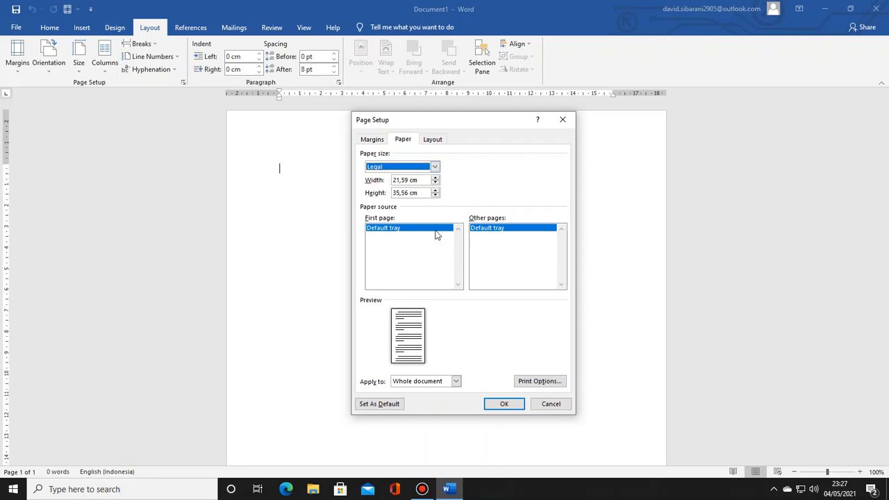
click(505, 406)
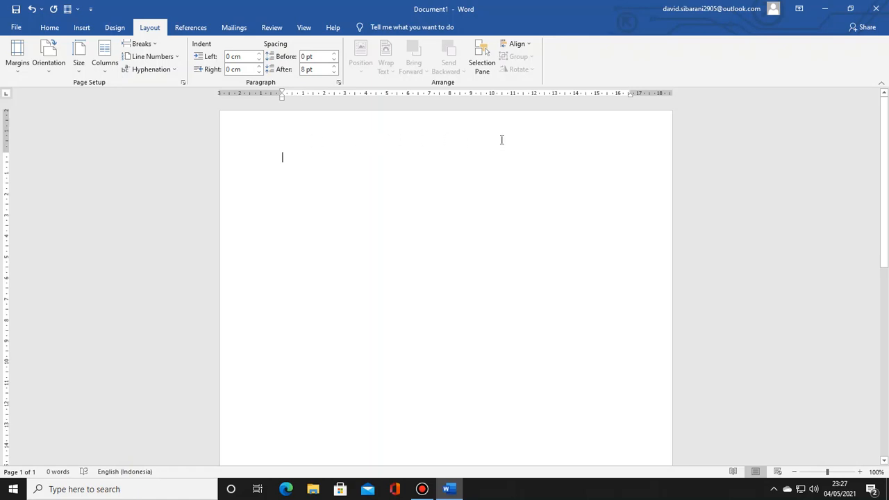
Step: Open the page header for editing and insert a table with two columns and one row
double_click(384, 139)
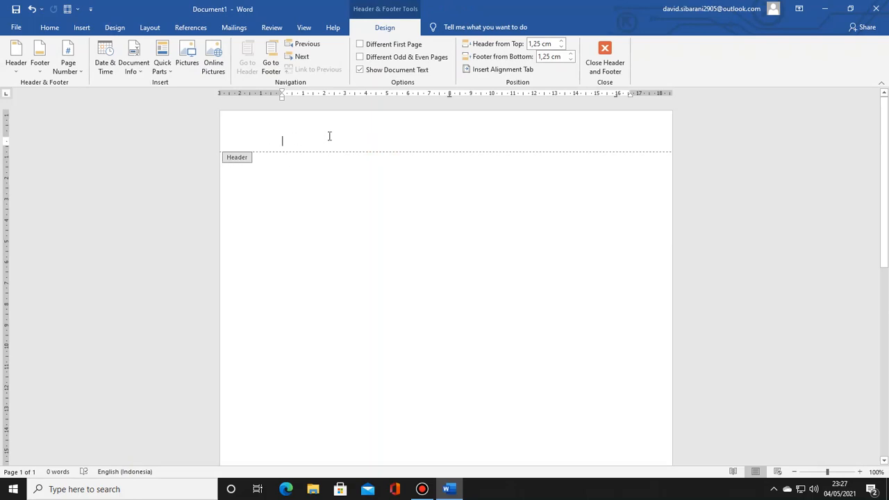
click(81, 27)
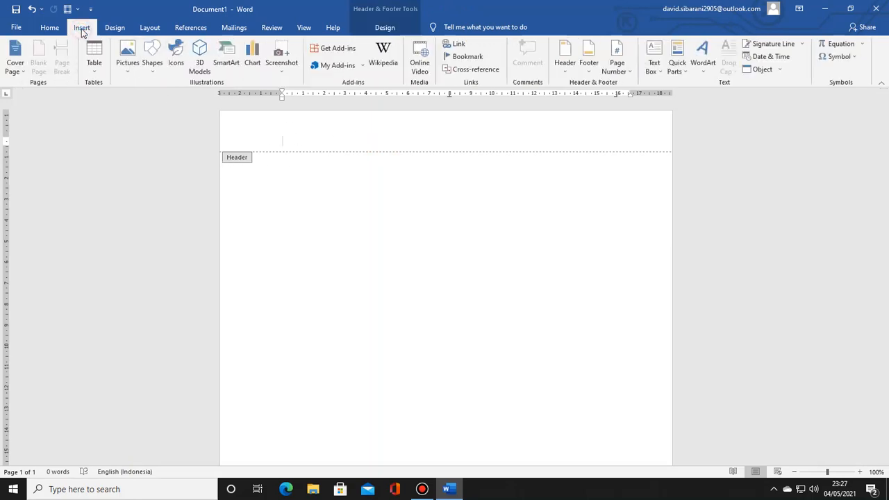
click(96, 70)
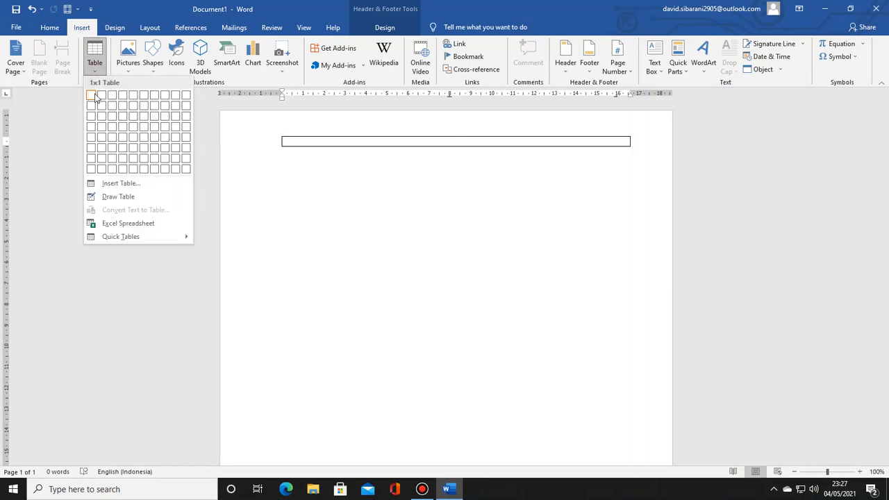
click(101, 98)
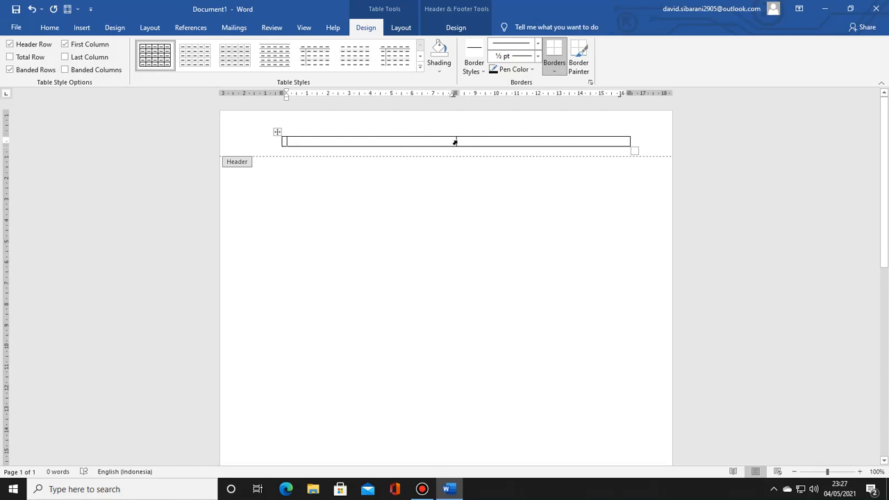
Step: Resize the header table to a first column about 3.5 cm wide and a row about 3 cm high
drag(455, 141, 340, 145)
drag(320, 149, 314, 199)
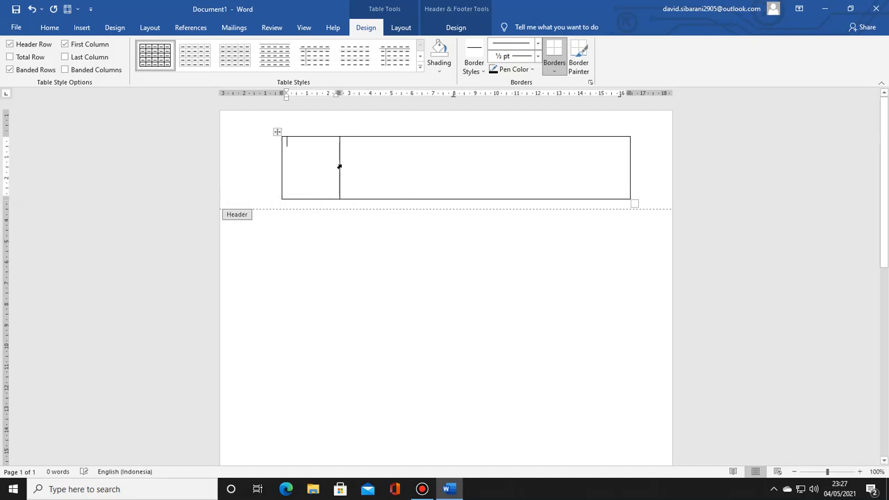
drag(339, 167, 357, 166)
Step: Enter "DINAS PENDIDIKAN KABUPATEN BARU" and, on a new line, "SMP MAJU JAYA" in the header table's second cell
click(391, 150)
text(DI)
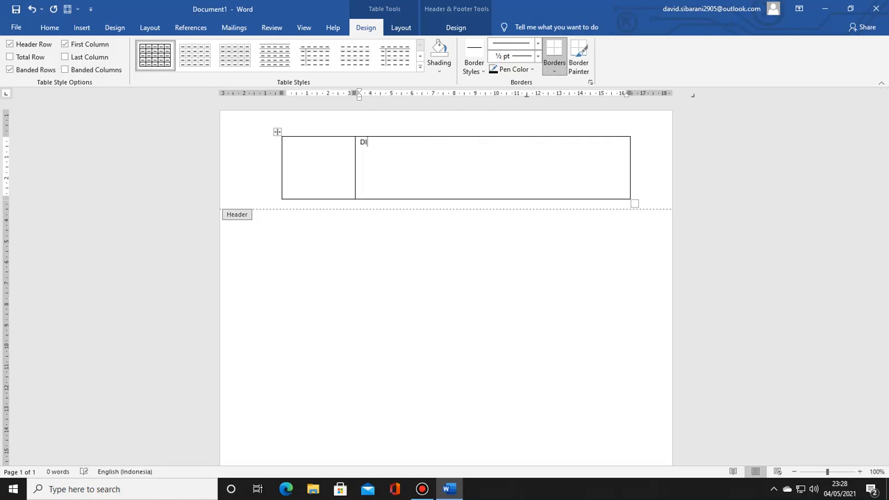
text(NAS PENDIDIKAN KABUPATEN BARU )
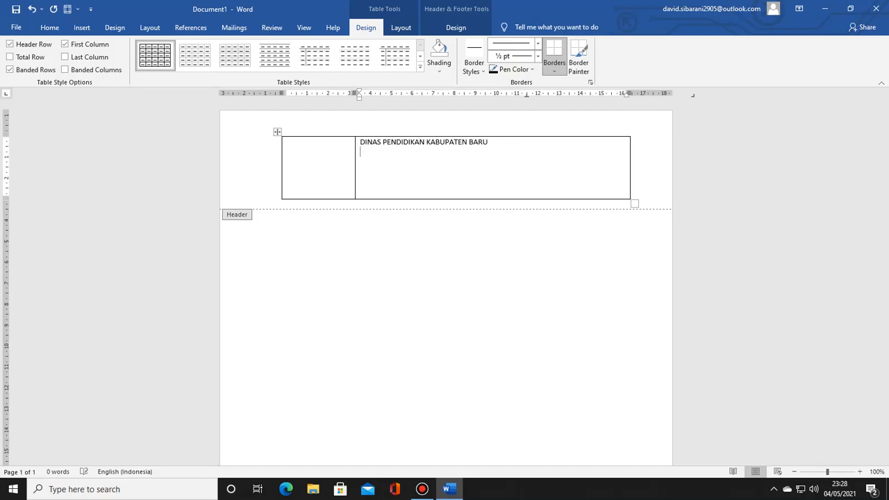
text(SMP)
text( MAJU JAYA)
Step: Add a third line to the letterhead text with the school's street address and district
text(Pemuda)
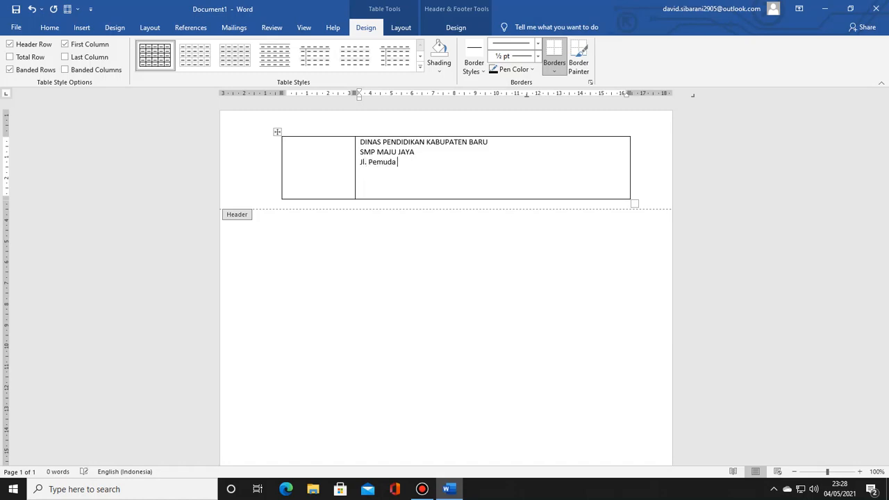
text( Pemudi No.45 Kec.Lama )
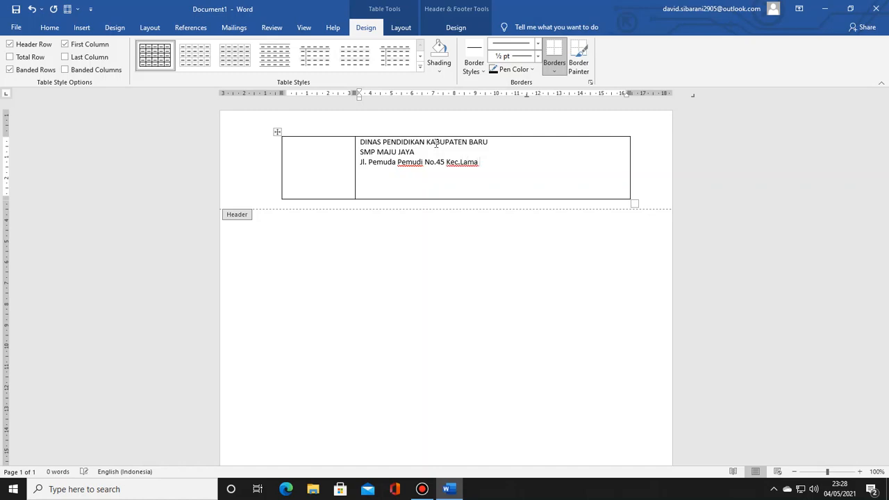
text(Kab. Baru Kode Pos :)
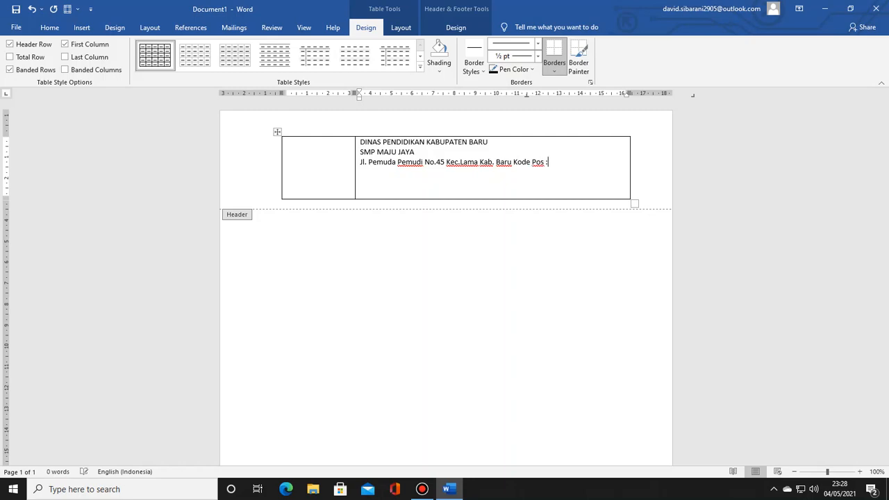
text( 205151)
Step: Complete the address line with the regency and the school's postal code, labelled "Kode Pos :"
key(BackSpace)
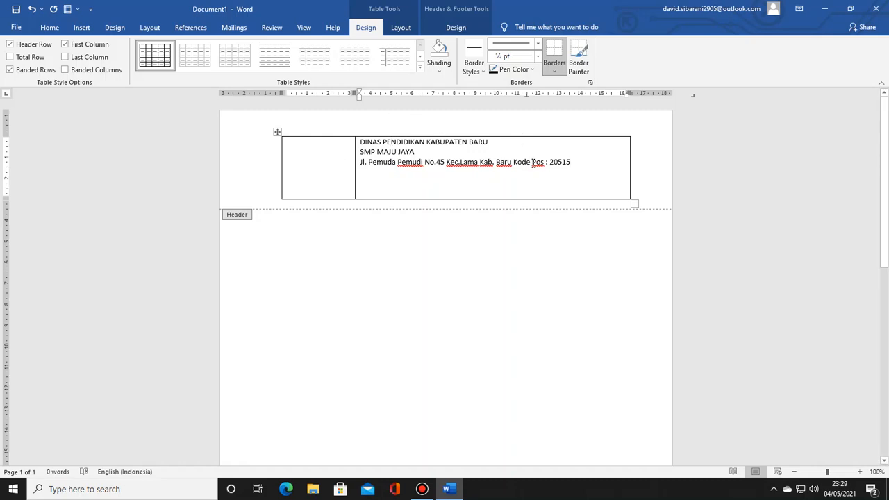
click(533, 163)
text(,)
key(BackSpace)
key(BackSpace)
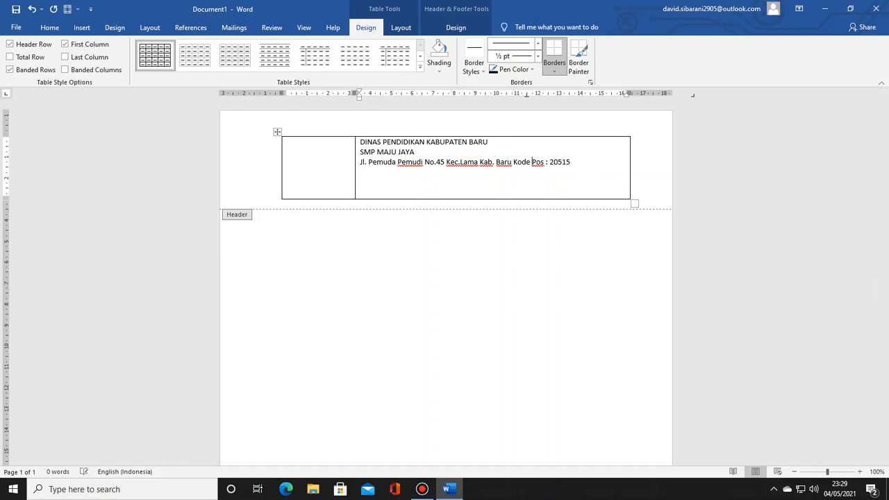
Step: Start a new line below the address and enter the school's phone number, labelled "Telp." and followed by a comma
click(574, 161)
key(Return)
Step: Add the school's e-mail address after the phone number, labelled "Email :"
key(BackSpace)
text(Emai;)
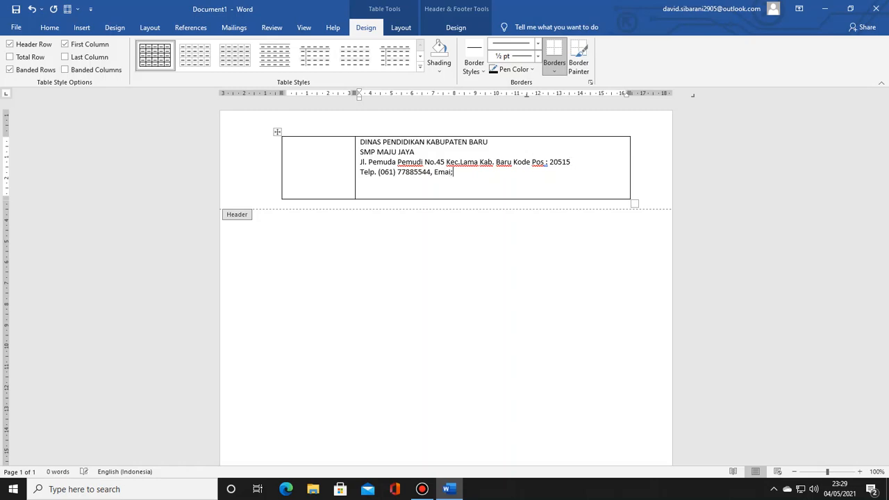
key(BackSpace)
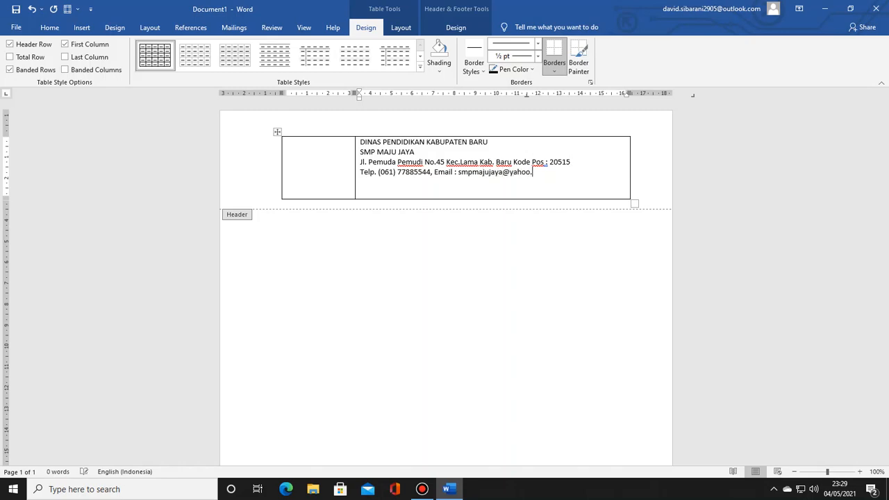
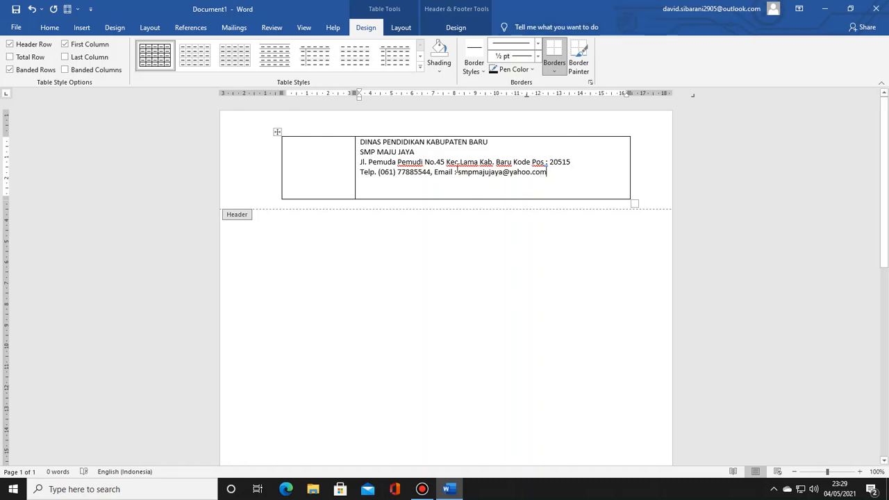
Step: Insert the picture Tut-Wuri-Handayani from the Downloads folder into the header table's first cell
click(305, 149)
click(82, 28)
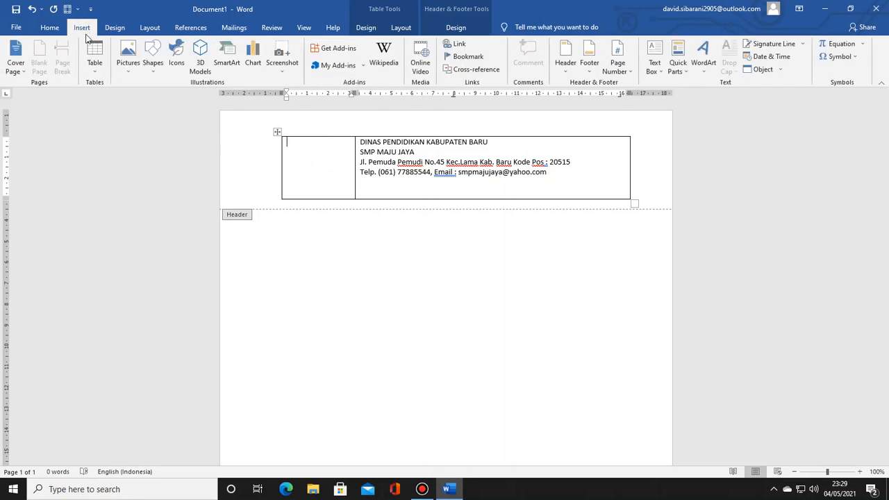
click(127, 72)
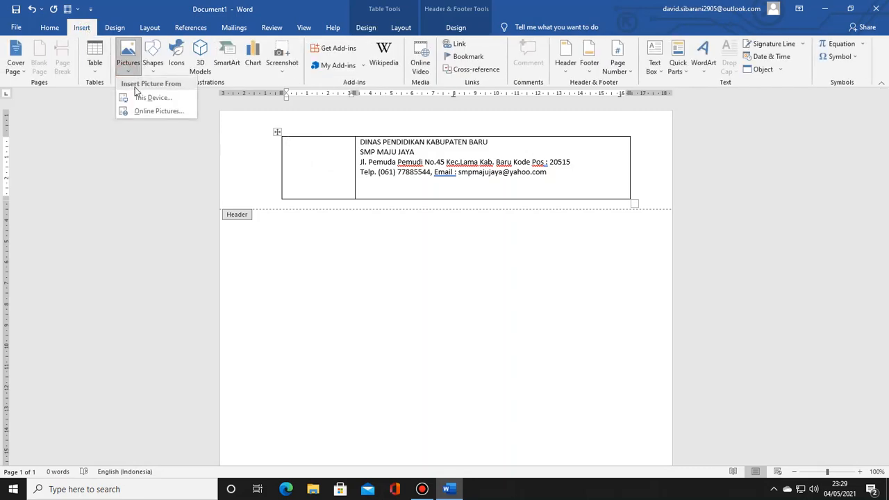
click(156, 98)
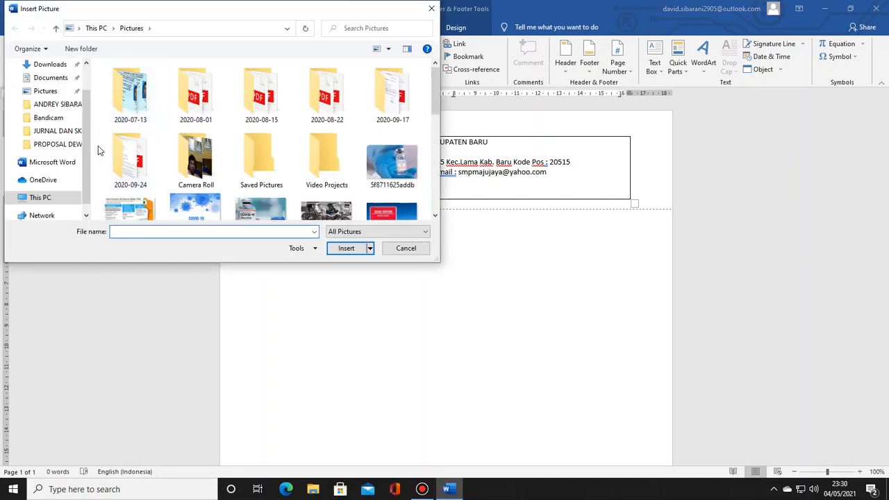
scroll(88, 125, up, 2)
scroll(88, 125, up, 2)
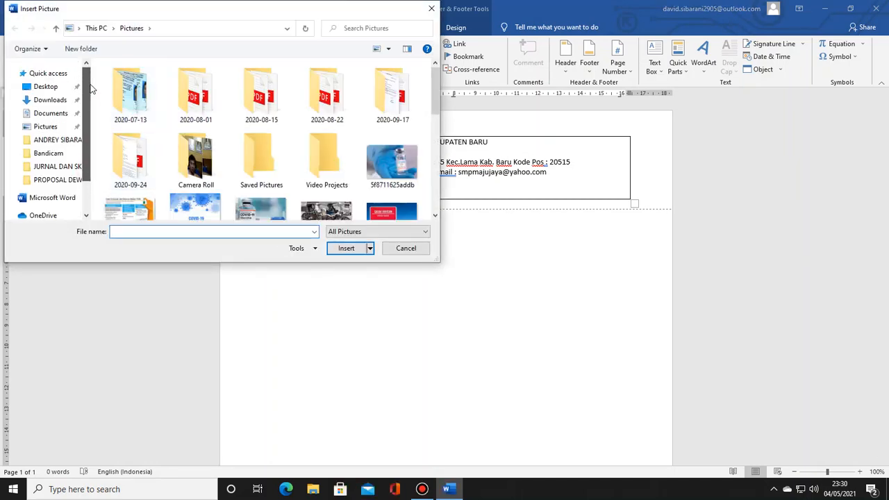
click(61, 102)
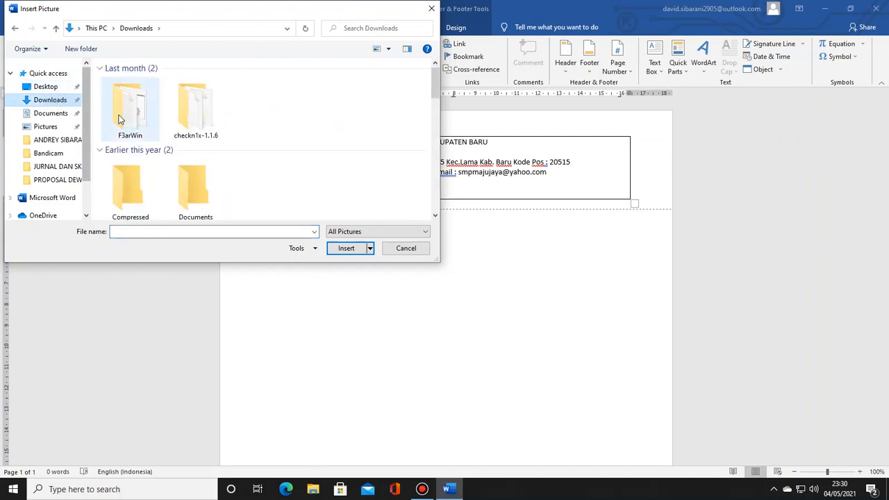
click(132, 108)
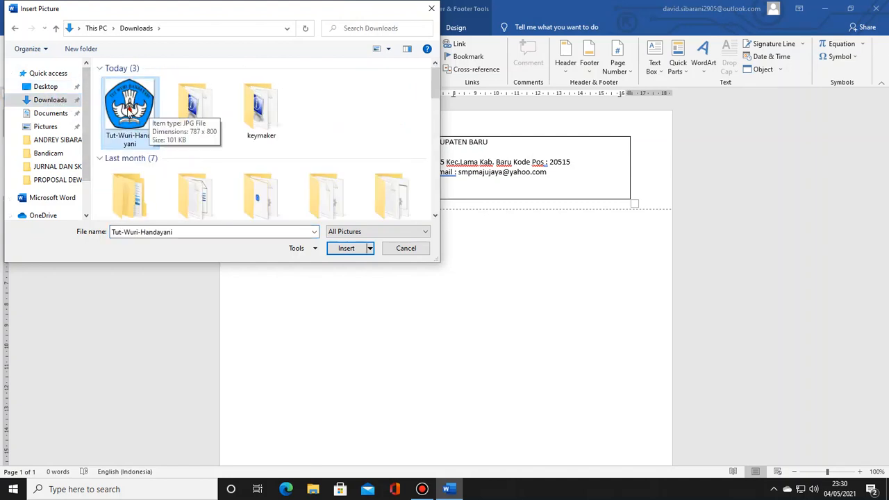
click(345, 249)
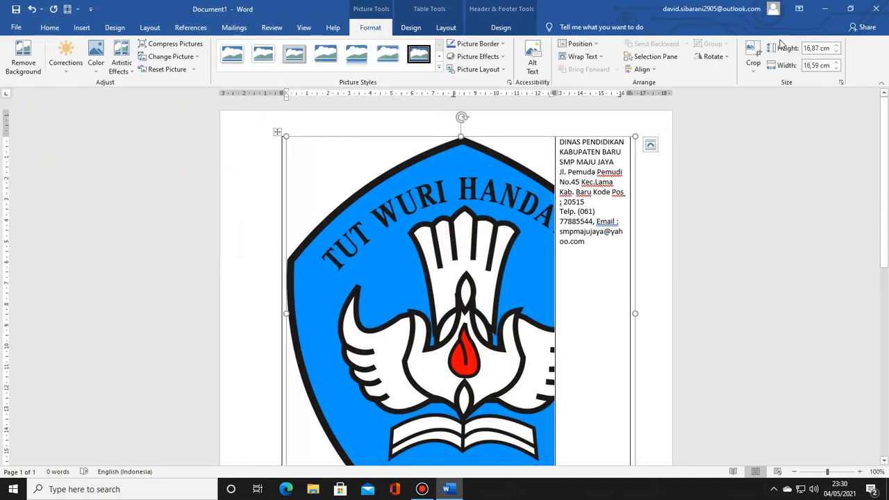
Step: Set the logo picture's height to 3 cm, keeping its proportions
click(818, 48)
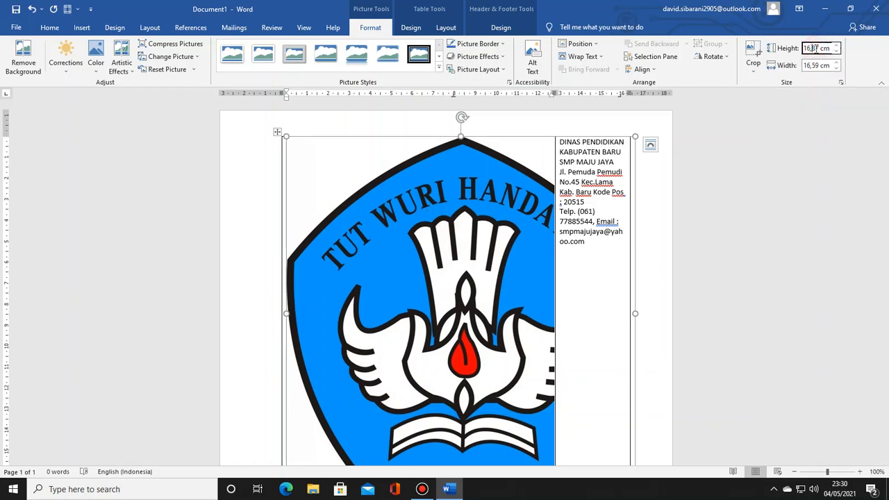
drag(819, 48, 795, 50)
text(3)
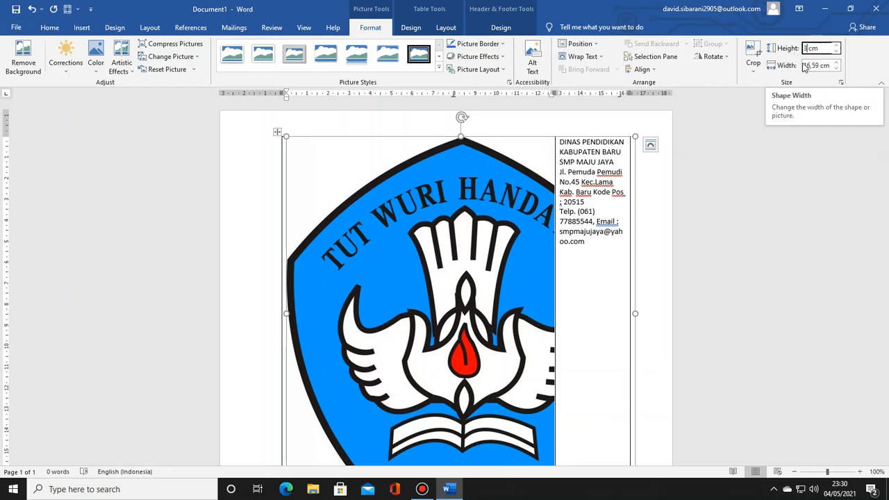
key(Return)
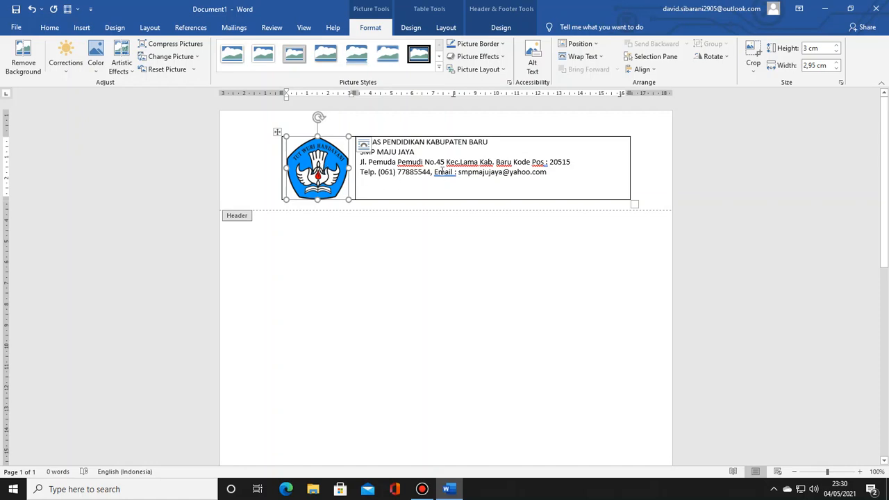
Step: Center the four lines of school details and the logo horizontally in their header table cells
click(414, 154)
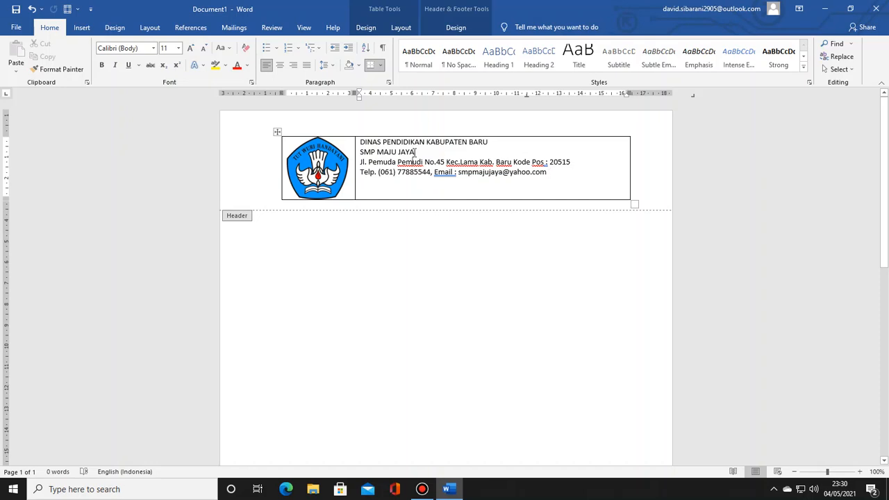
drag(554, 173, 362, 145)
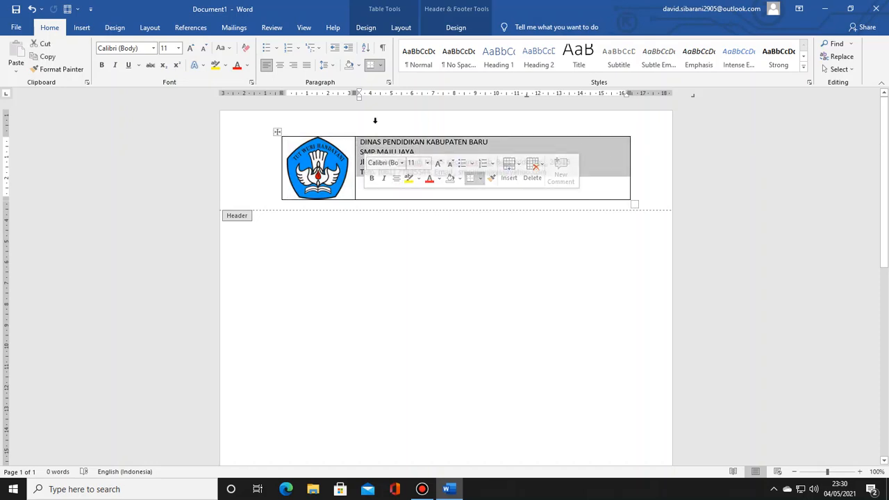
click(280, 65)
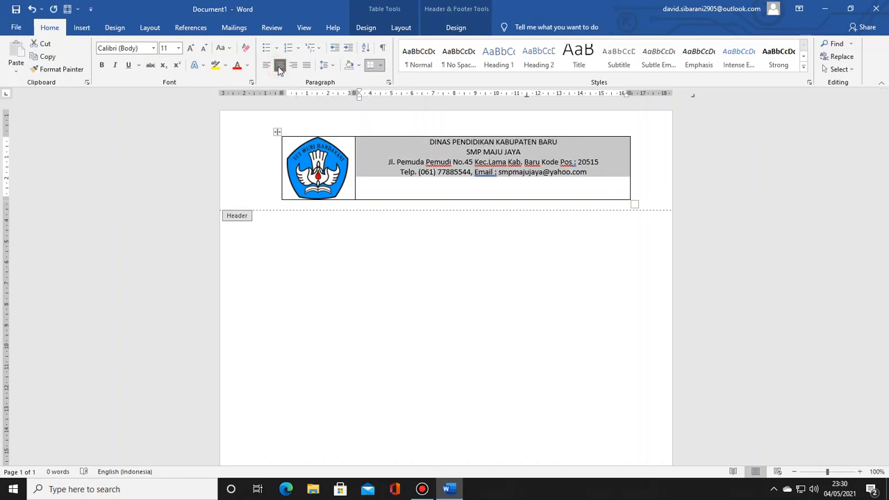
click(332, 165)
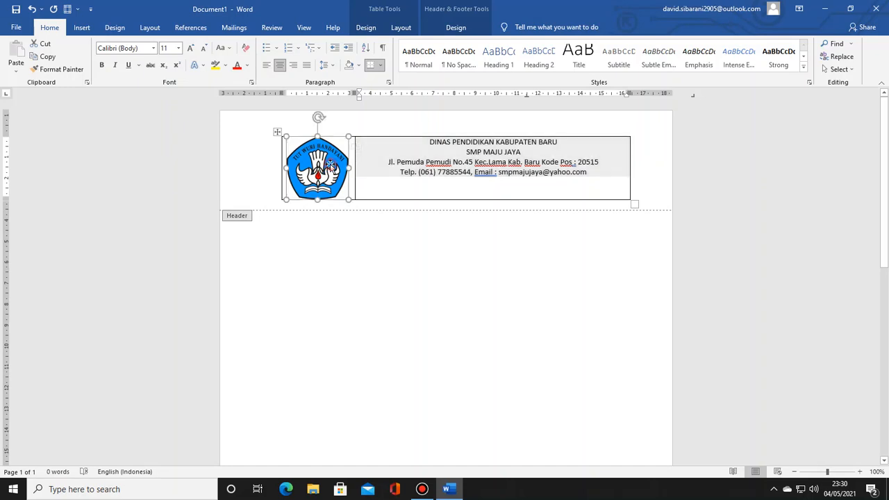
click(280, 66)
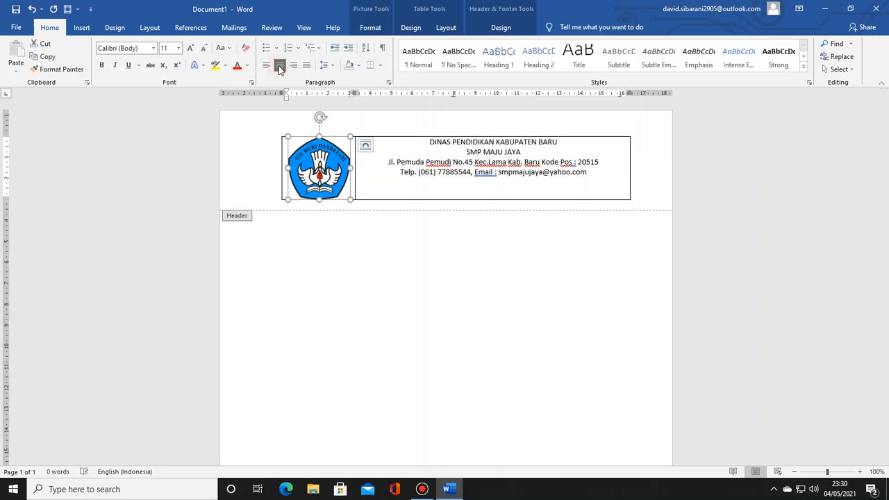
Step: Set the font size of the lines DINAS PENDIDIKAN KABUPATEN BARU and SMP MAJU JAYA to 20
click(480, 164)
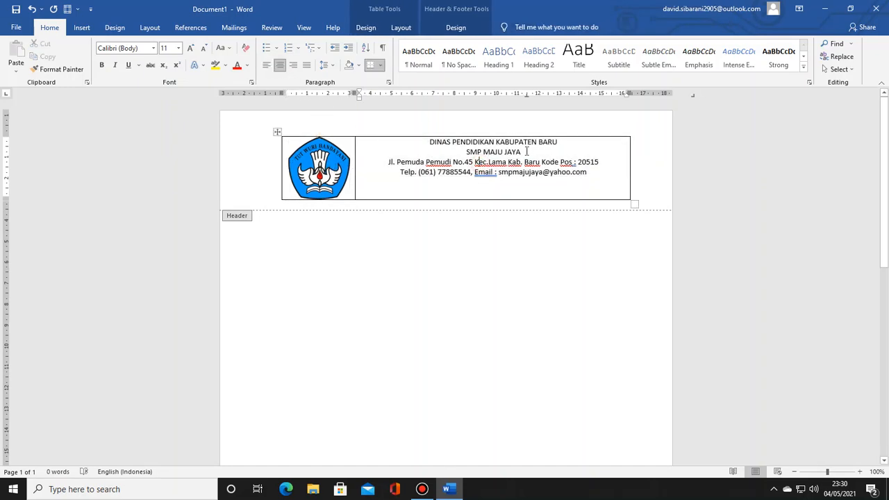
drag(522, 151, 424, 142)
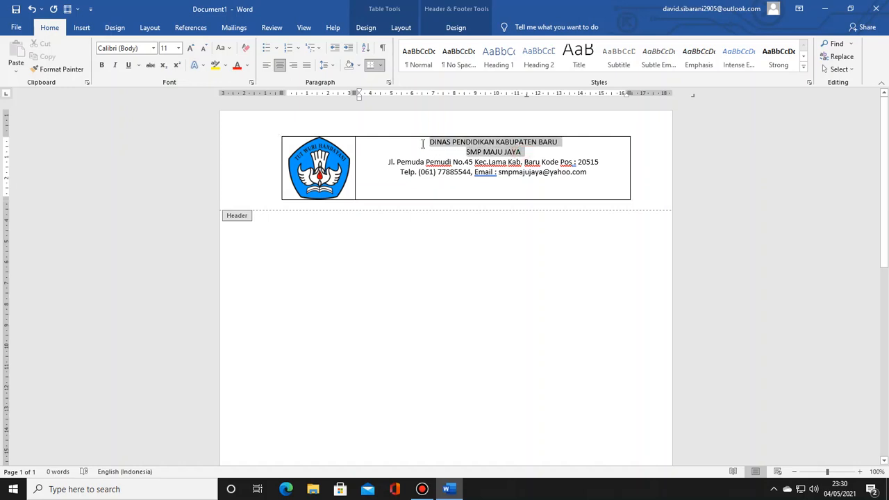
click(178, 48)
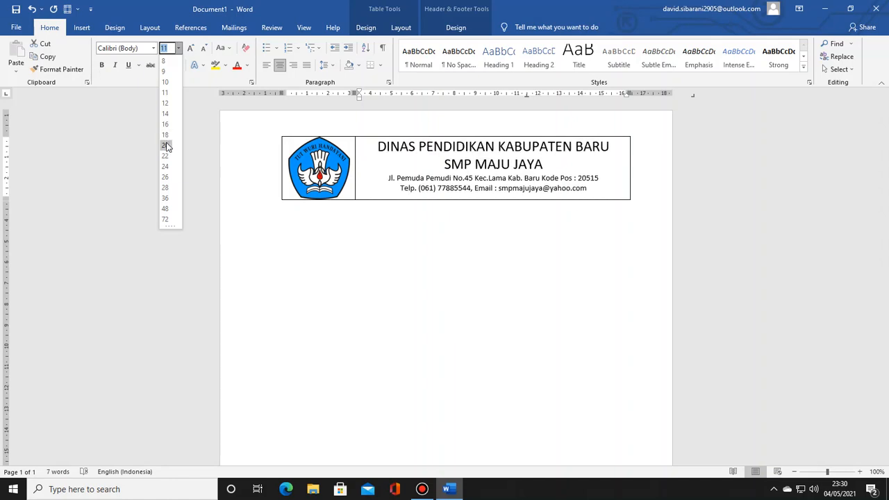
click(166, 146)
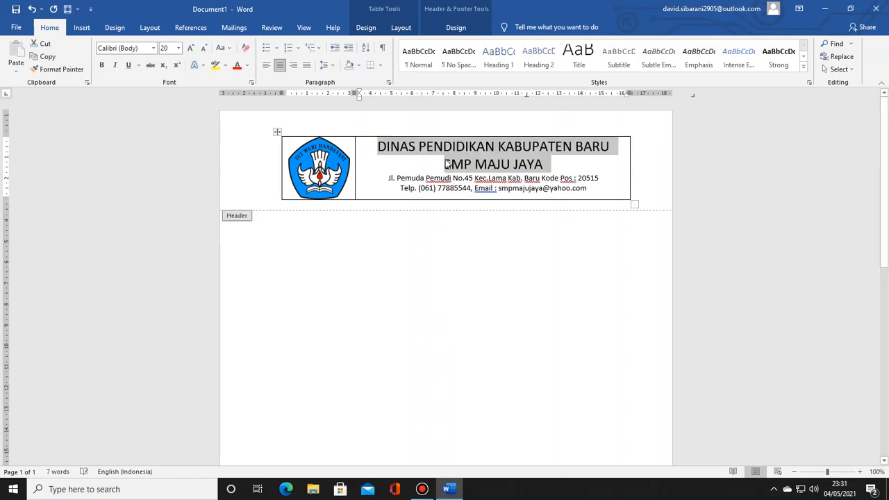
click(539, 174)
click(548, 166)
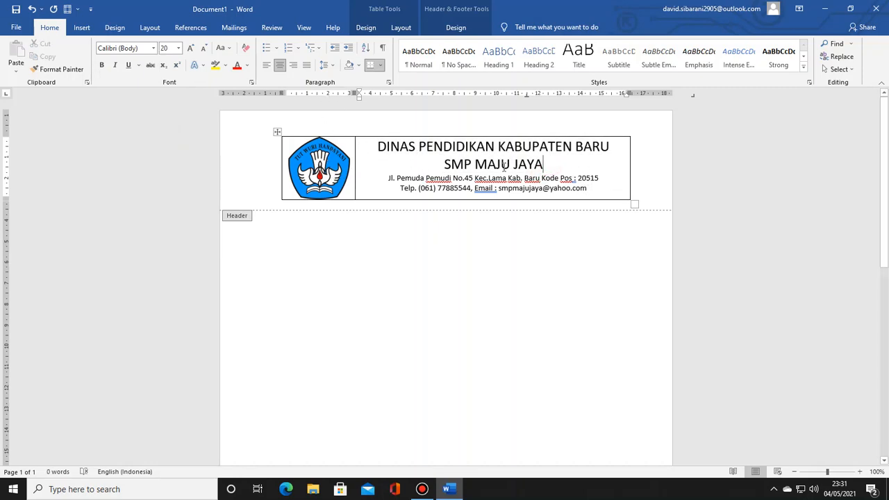
Step: Apply Align Center to both the text cell and the logo cell, centering their contents horizontally and vertically
drag(592, 189, 372, 145)
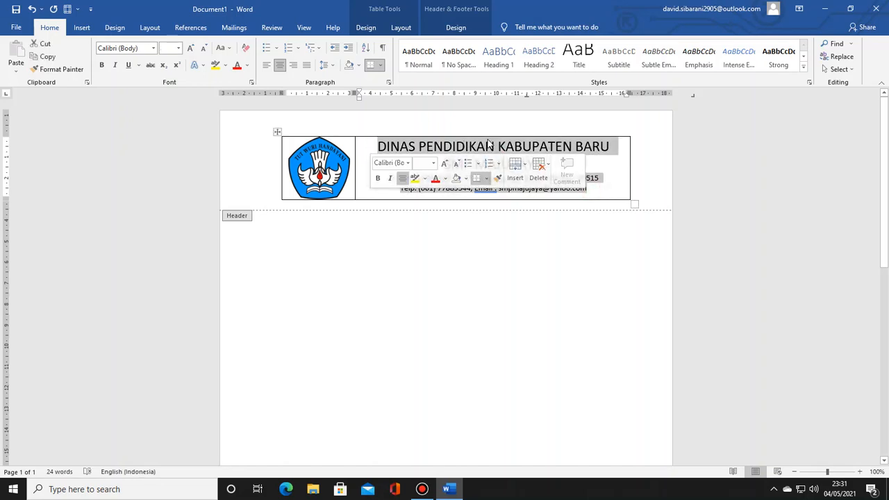
click(489, 145)
drag(590, 187, 431, 157)
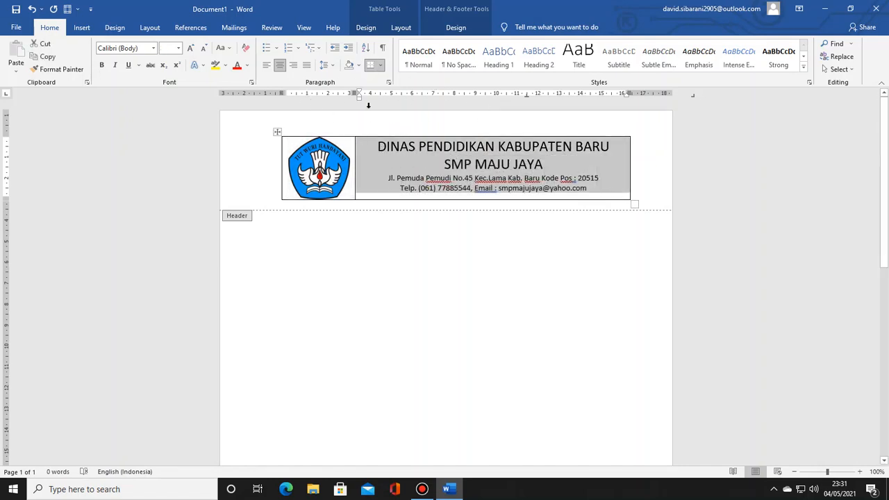
click(402, 31)
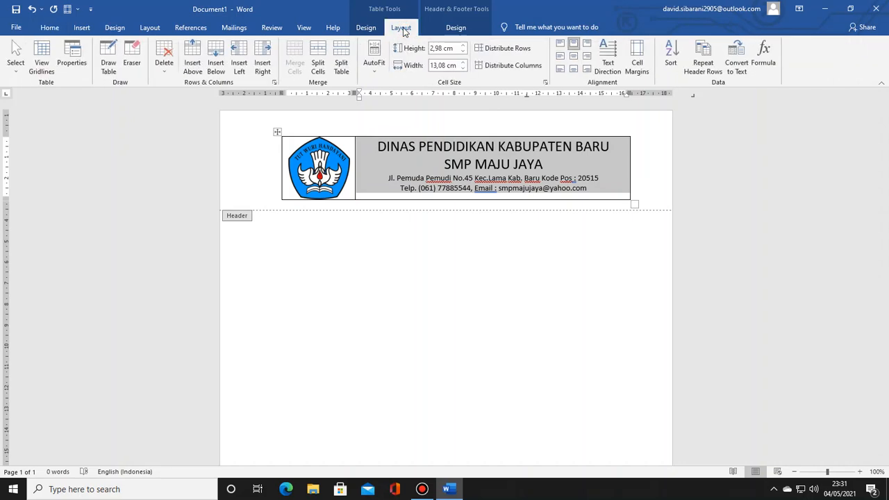
click(572, 58)
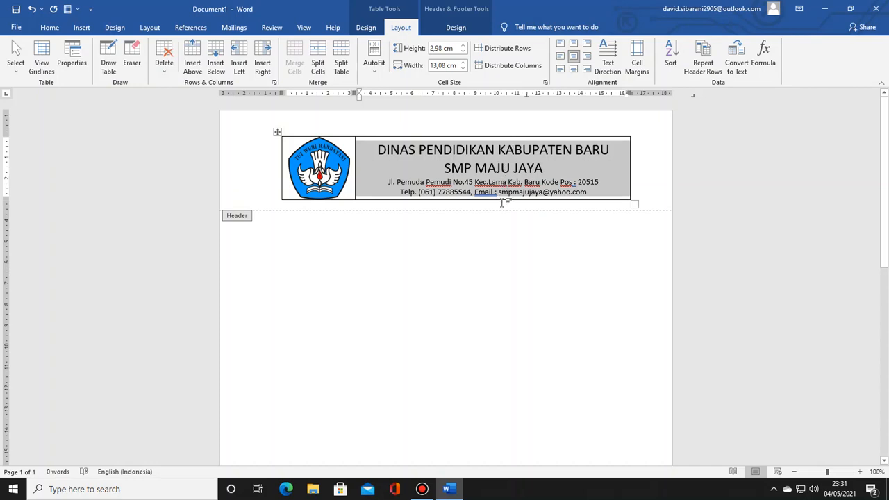
click(311, 169)
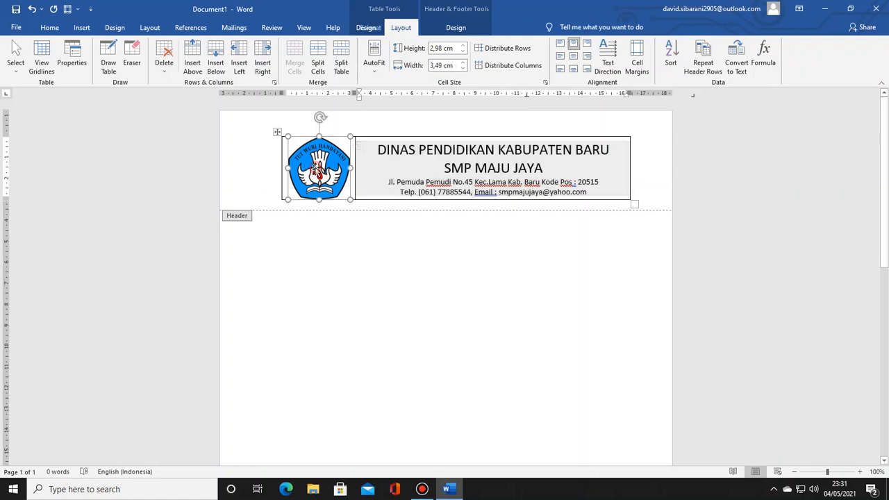
click(573, 57)
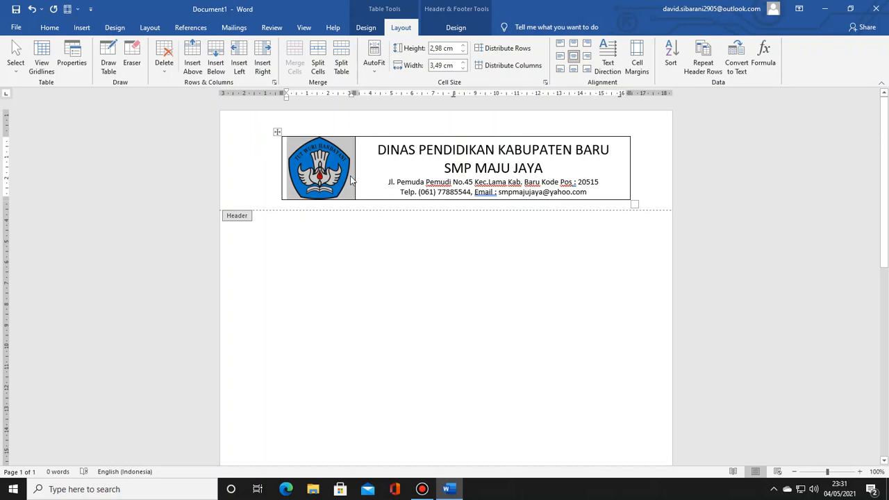
Step: Narrow the logo column to about 3.34 cm and remove all borders from the header table
drag(355, 164, 352, 165)
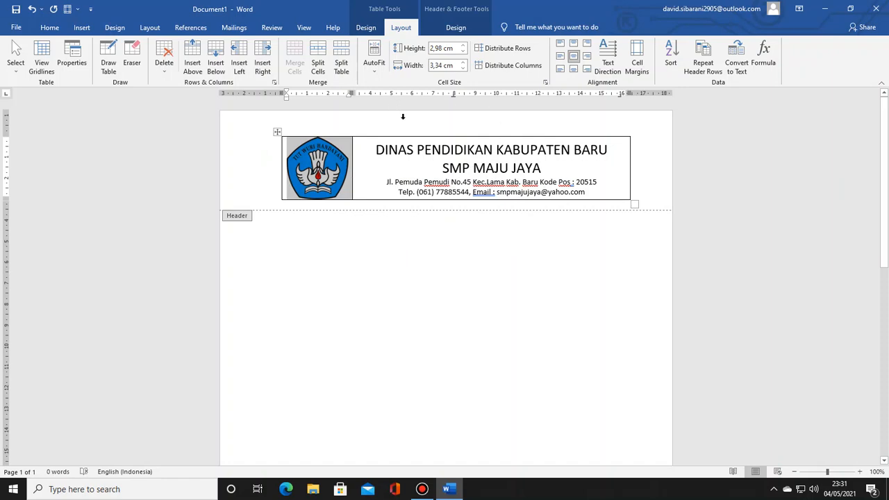
click(277, 132)
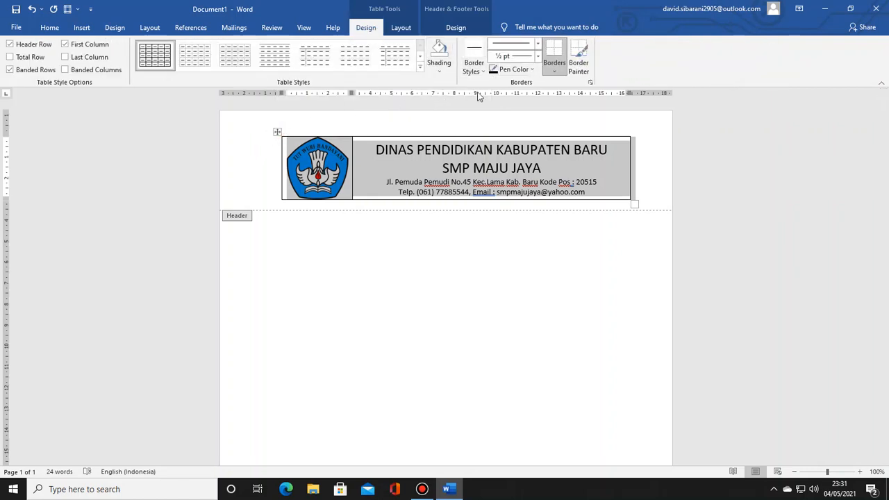
click(555, 71)
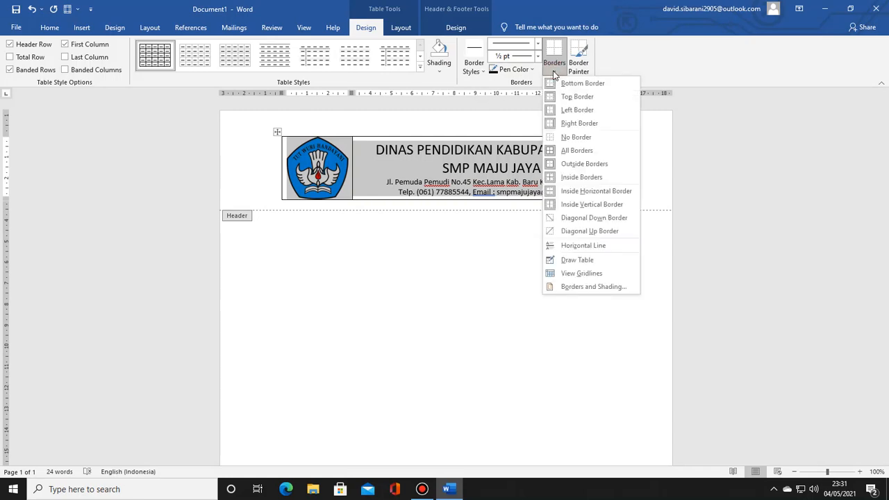
click(564, 137)
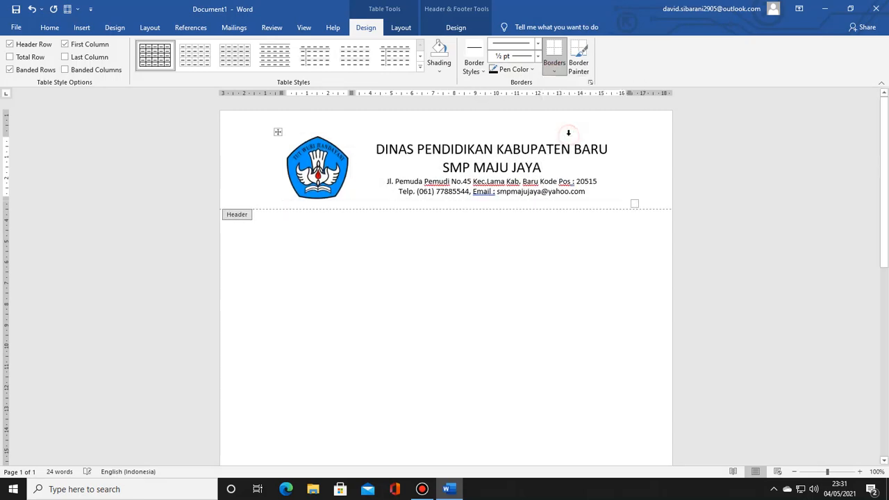
click(596, 167)
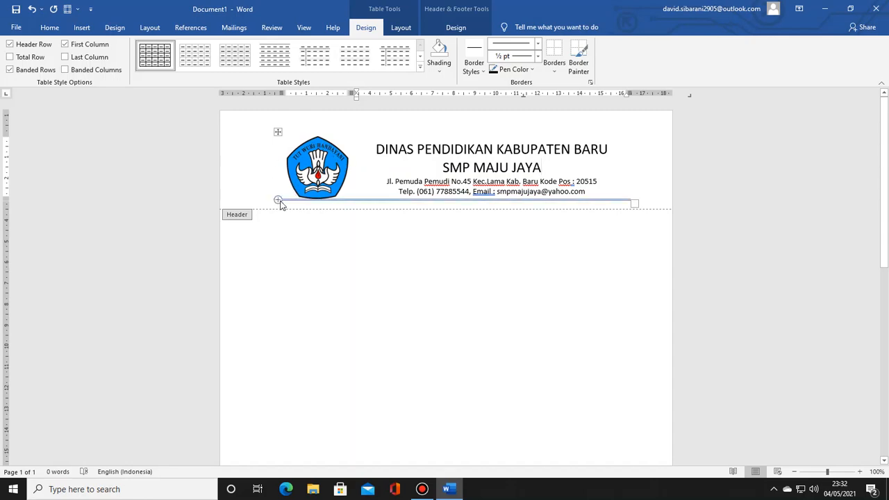
Step: Add a bottom border to the header table and thicken it to 3 pt under both cells
click(277, 132)
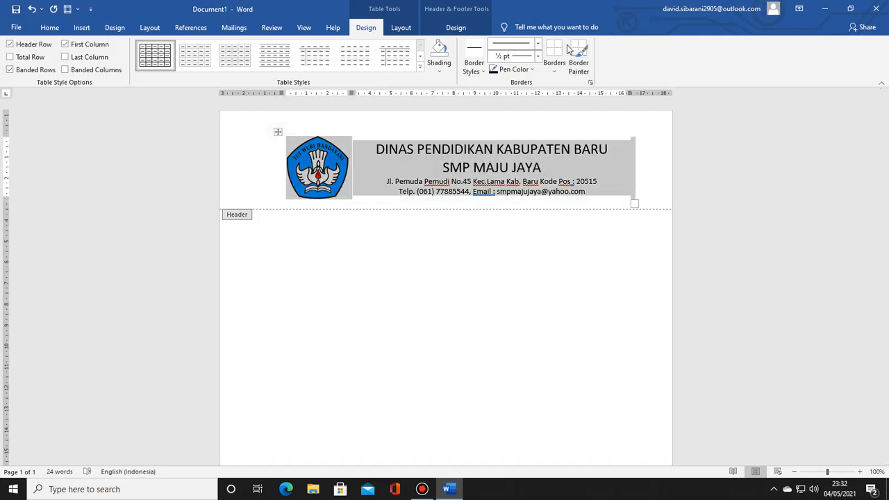
click(555, 70)
click(554, 84)
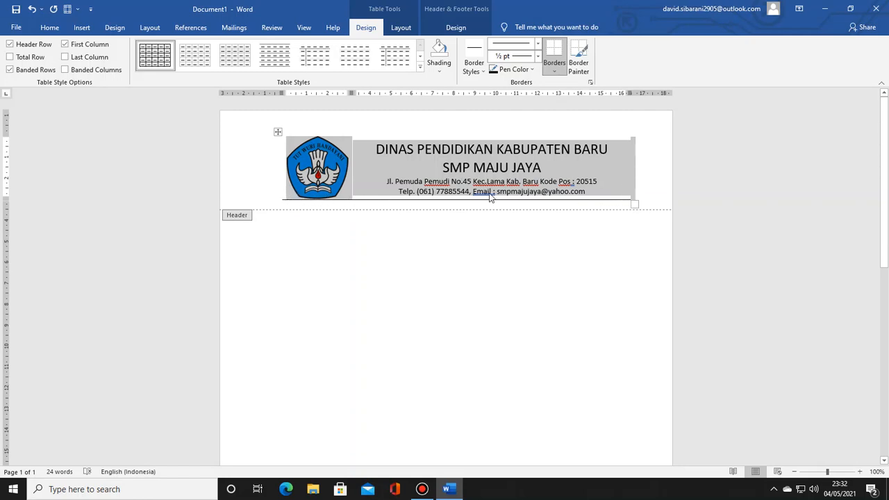
click(537, 57)
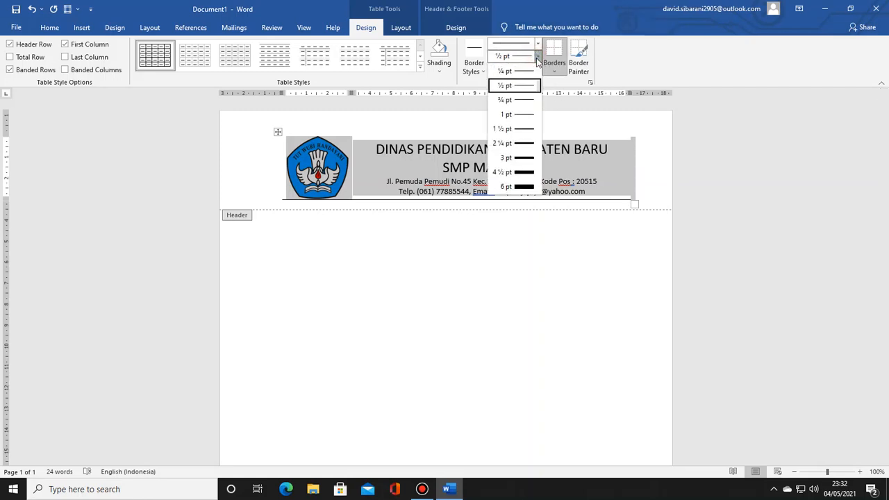
click(521, 158)
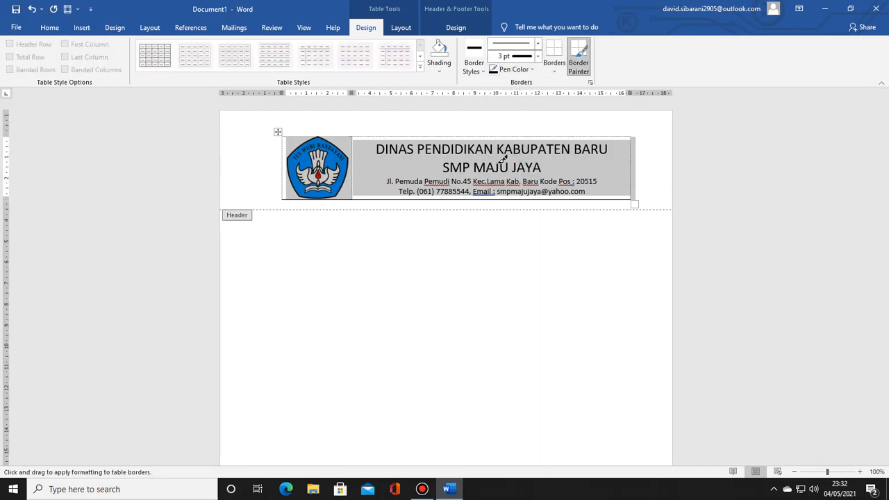
click(489, 200)
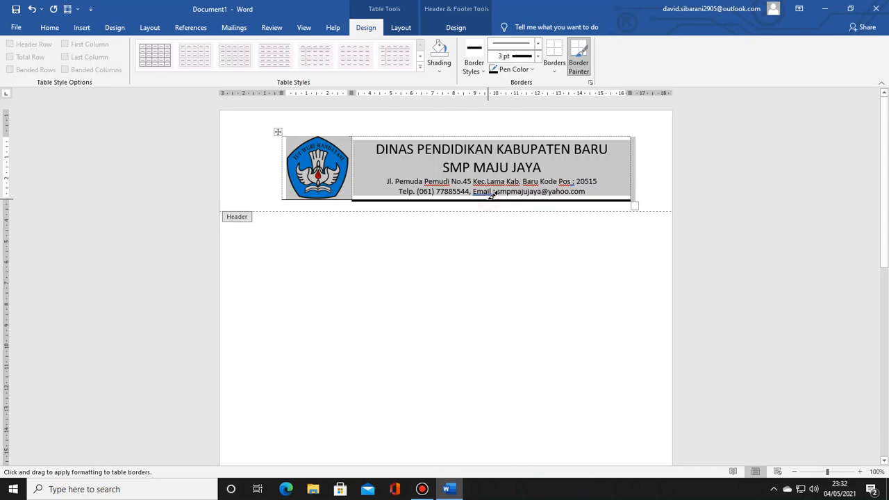
click(340, 200)
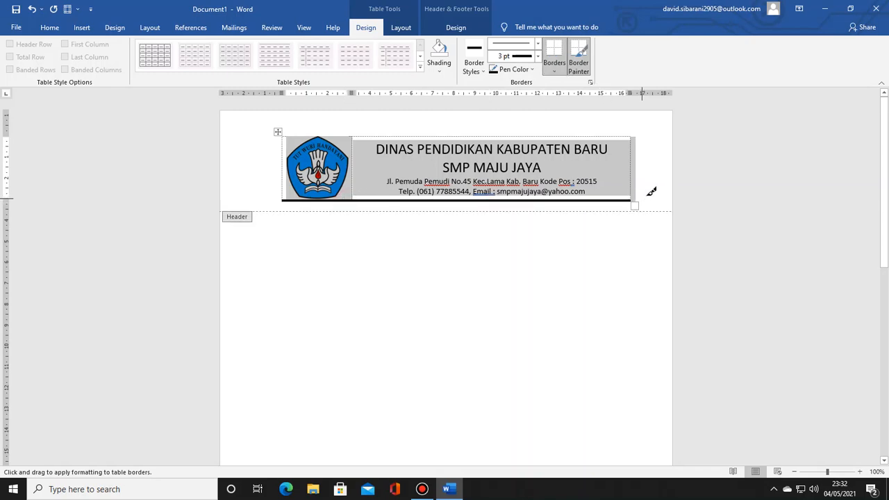
Step: Change the bottom border under both cells to the 3 pt thick-over-thin double line style with the Border Painter
click(538, 44)
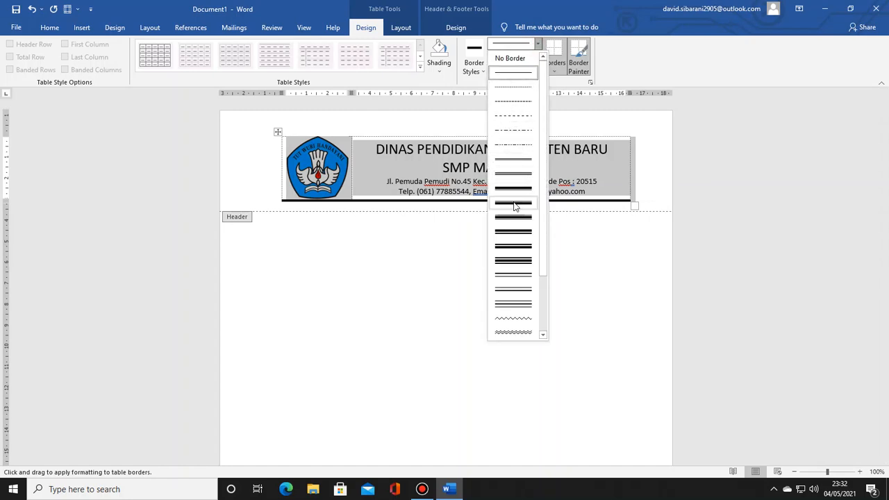
click(520, 190)
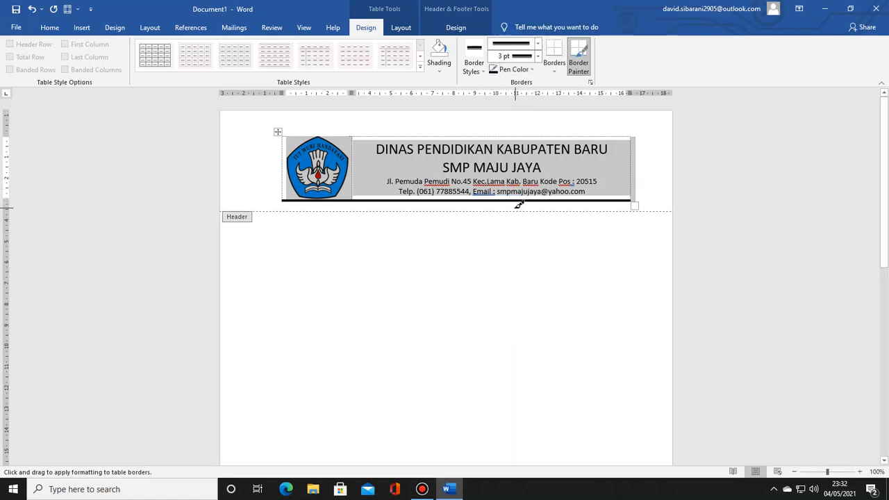
click(518, 203)
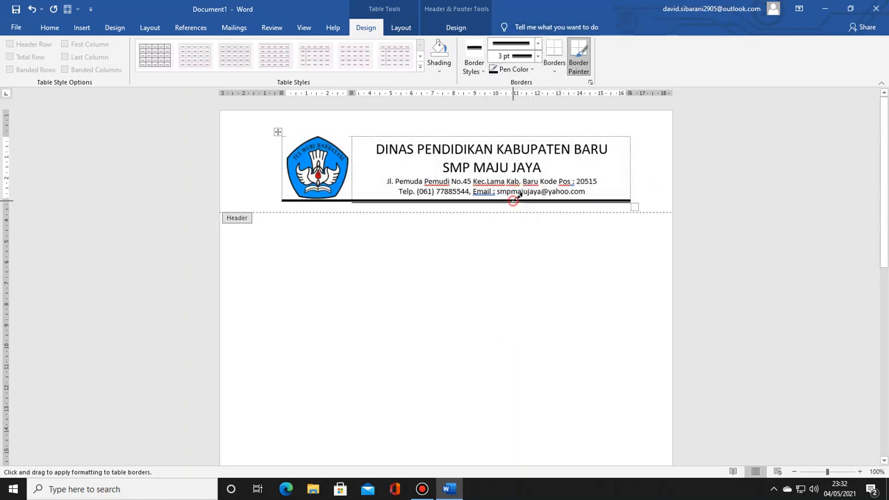
click(343, 200)
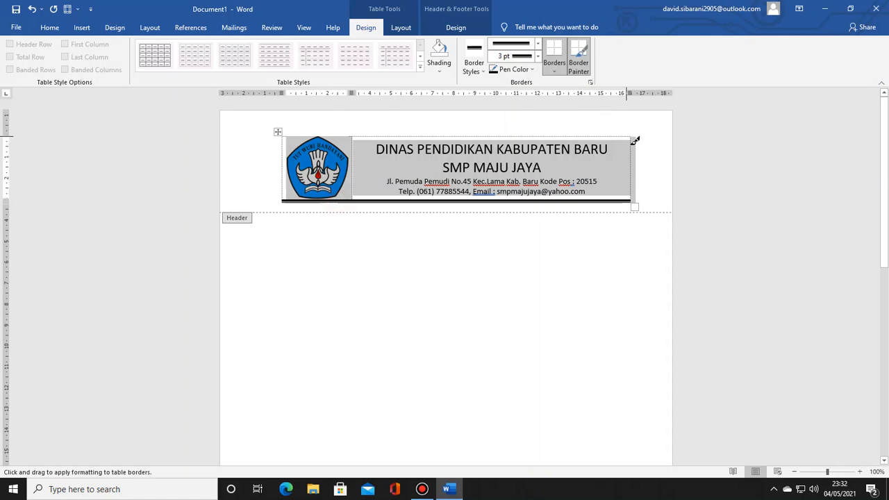
key(Escape)
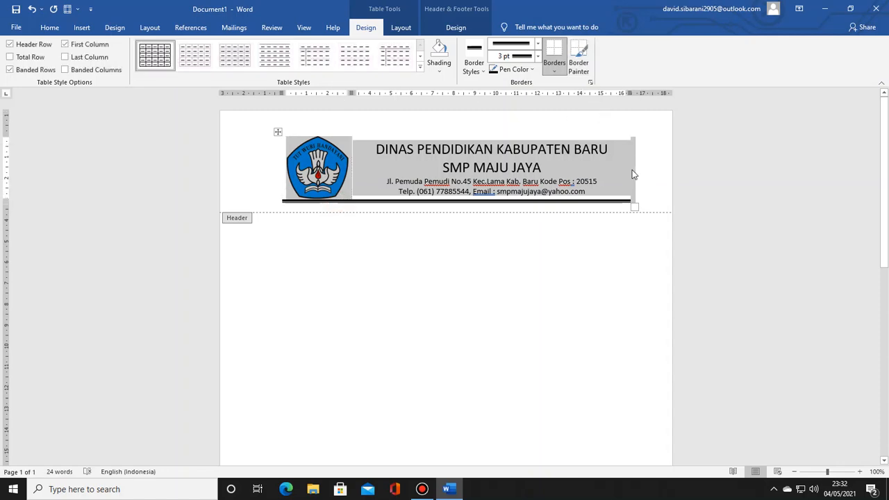
Step: Deselect the table, leave the header for the document body, and reopen the header for editing
click(633, 174)
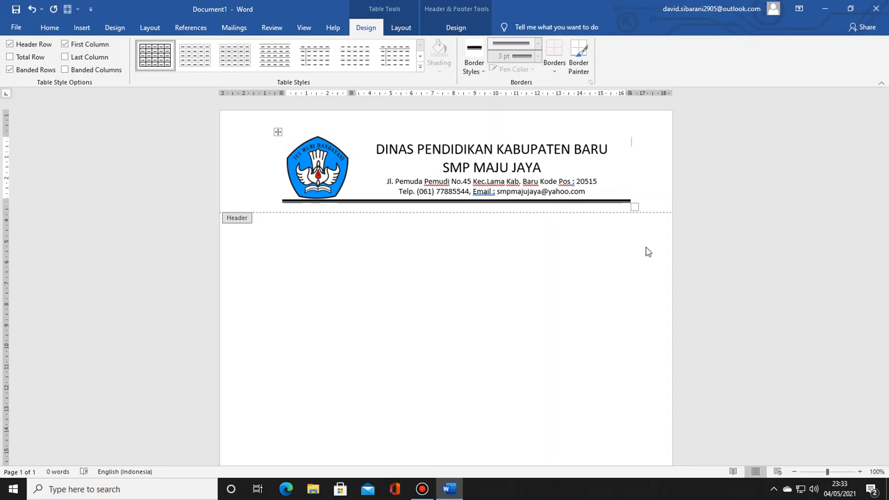
double_click(509, 284)
double_click(624, 188)
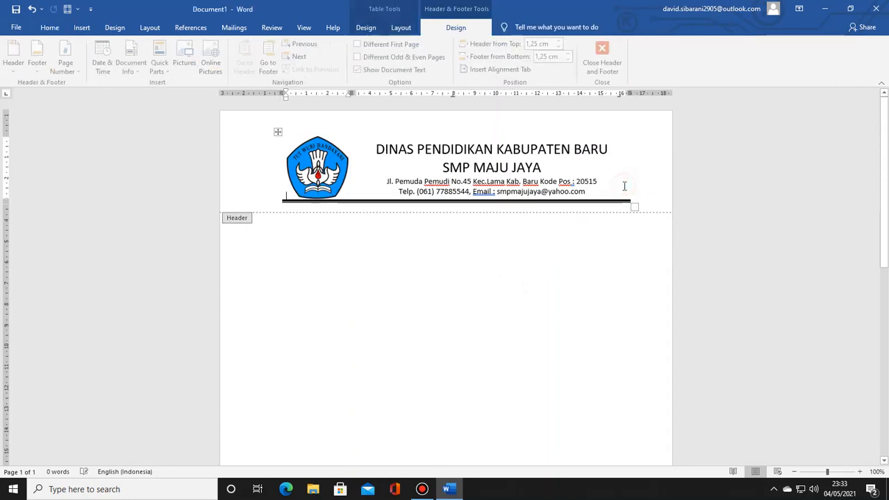